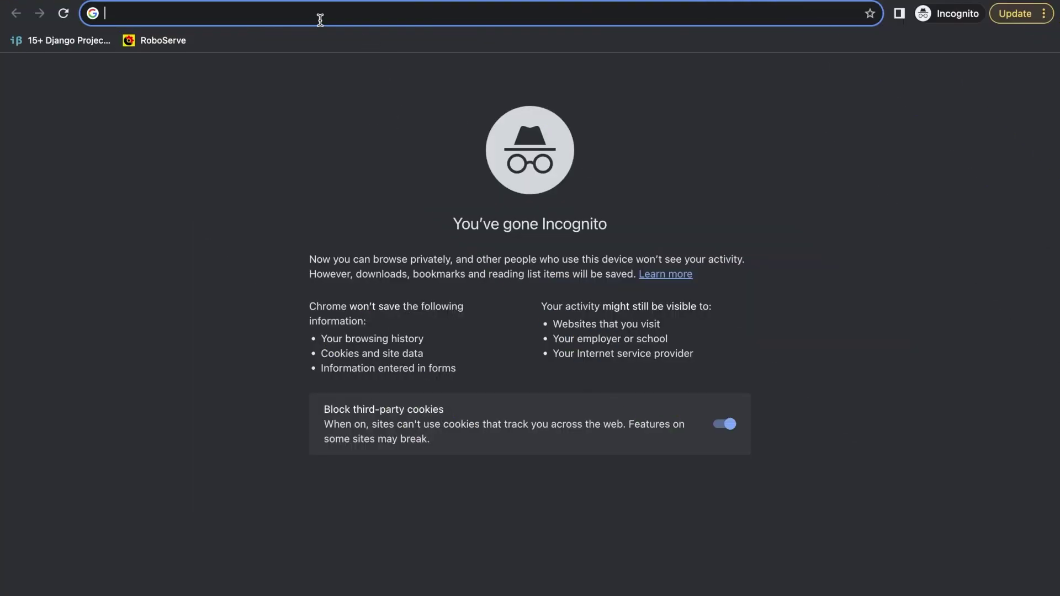
Search Google for myatldashboard and follow the 'ATL Dashboard - Login' result to atl.aim.gov.in.
text(myat)
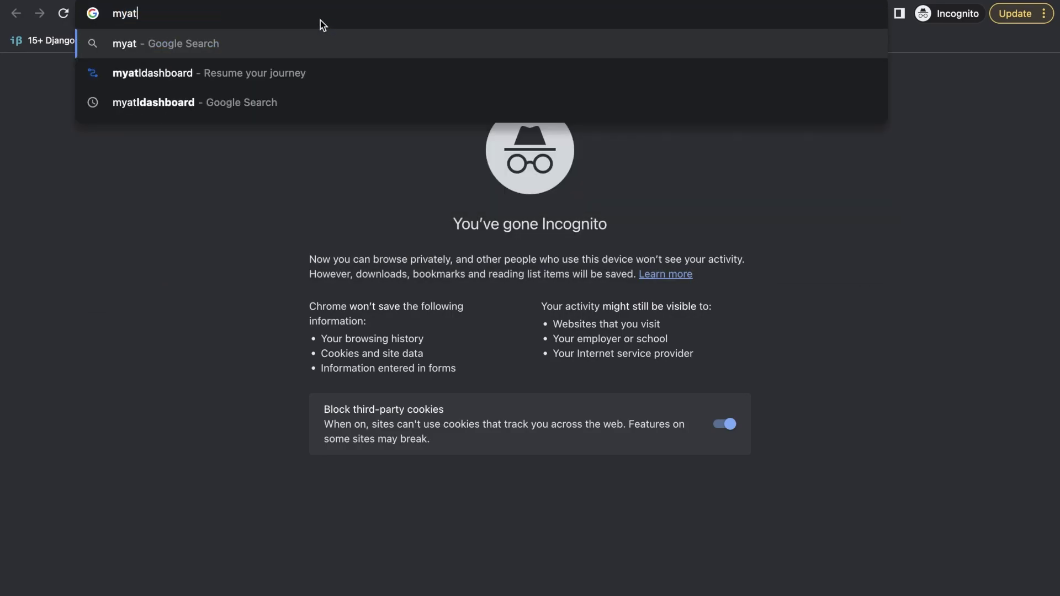
text(ldashboard)
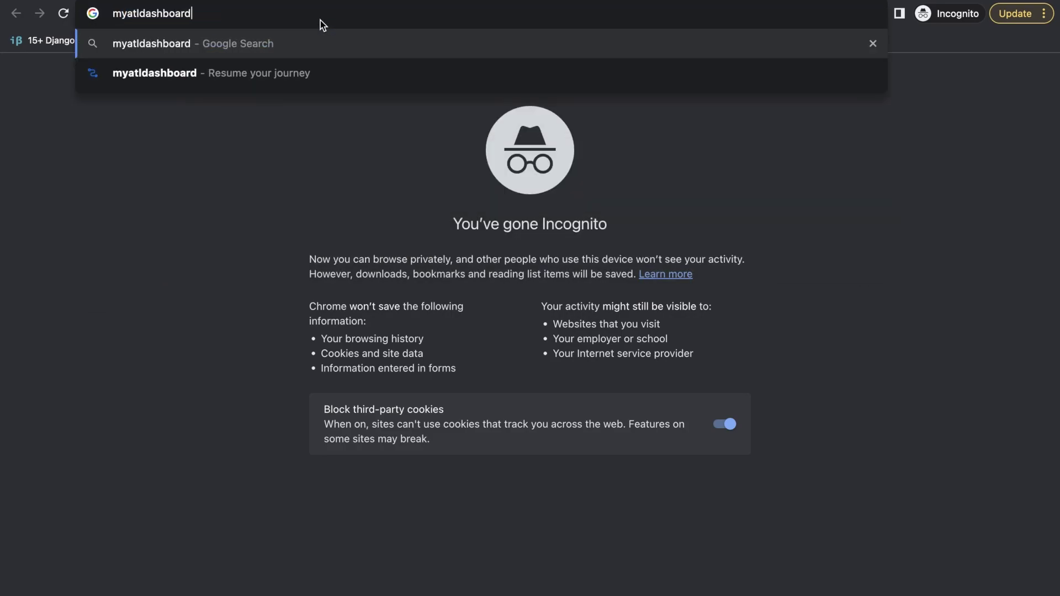
key(Return)
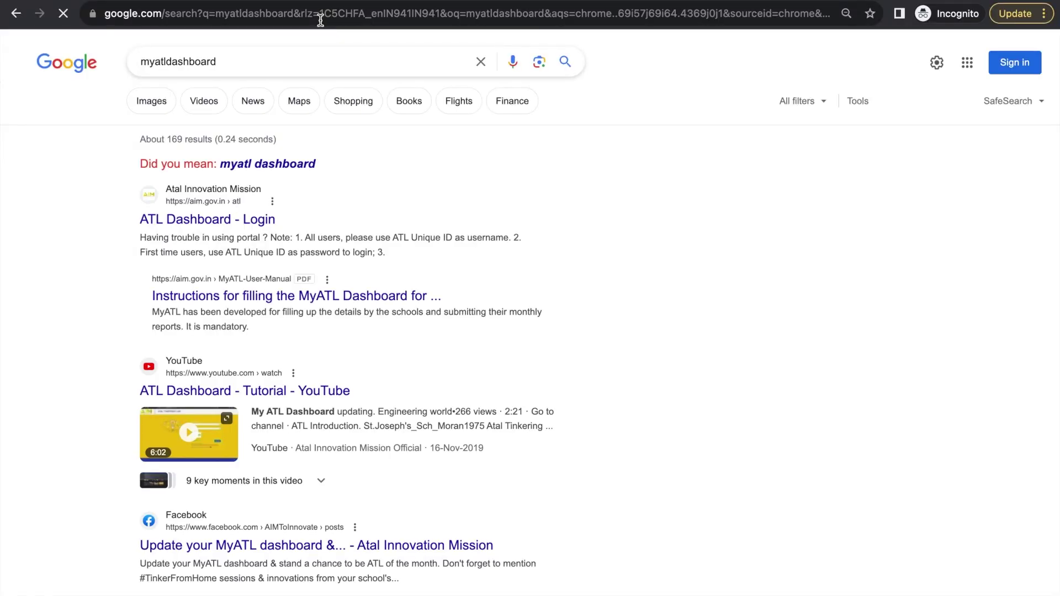
click(215, 221)
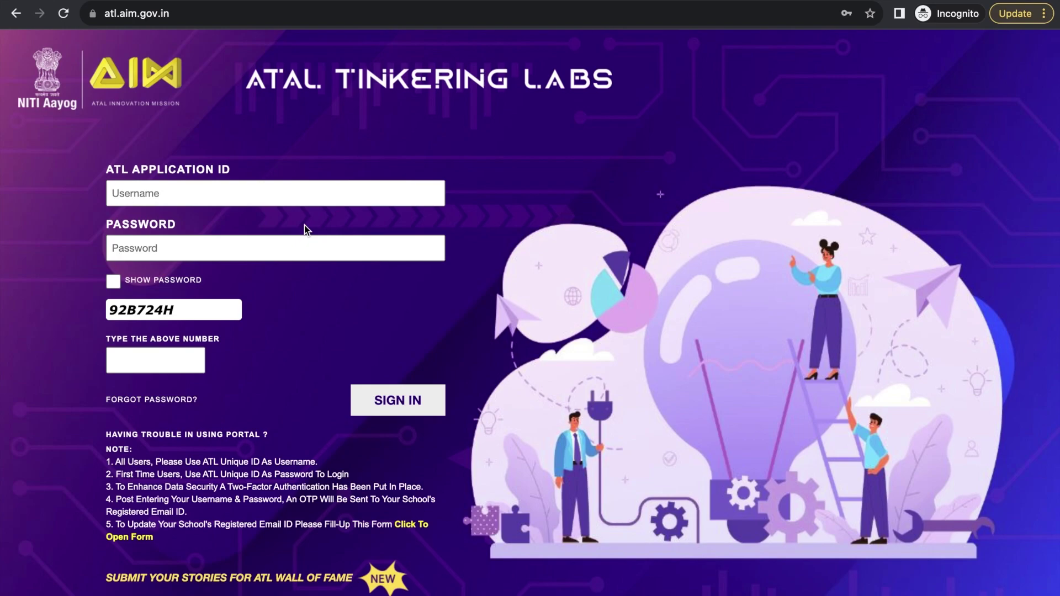
Reload the sign-in page by entering atl.aim.gov.in in the address bar for a fresh captcha.
click(256, 11)
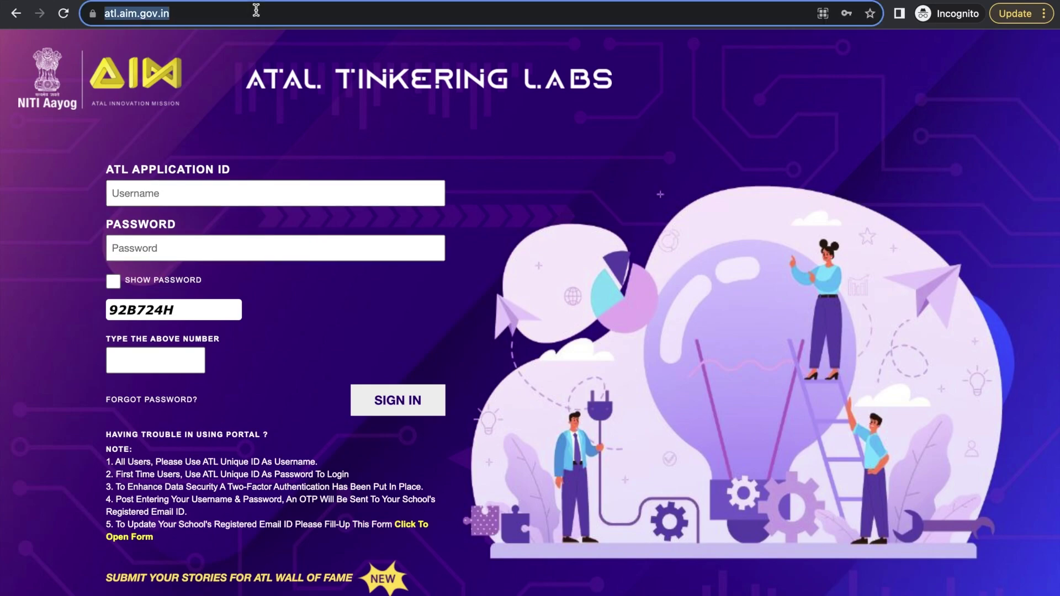
text(atl)
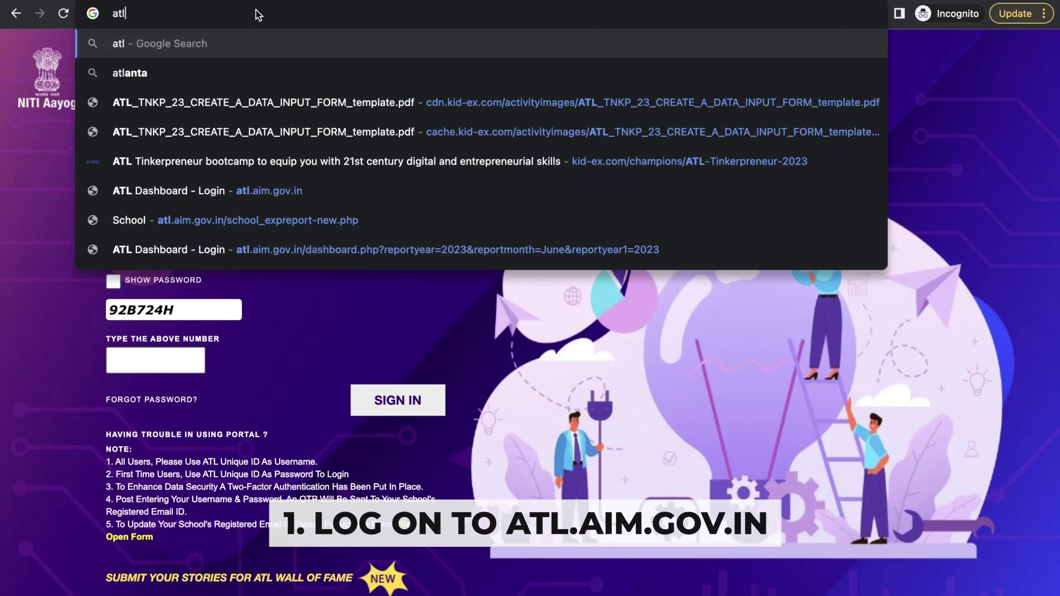
text(.aim)
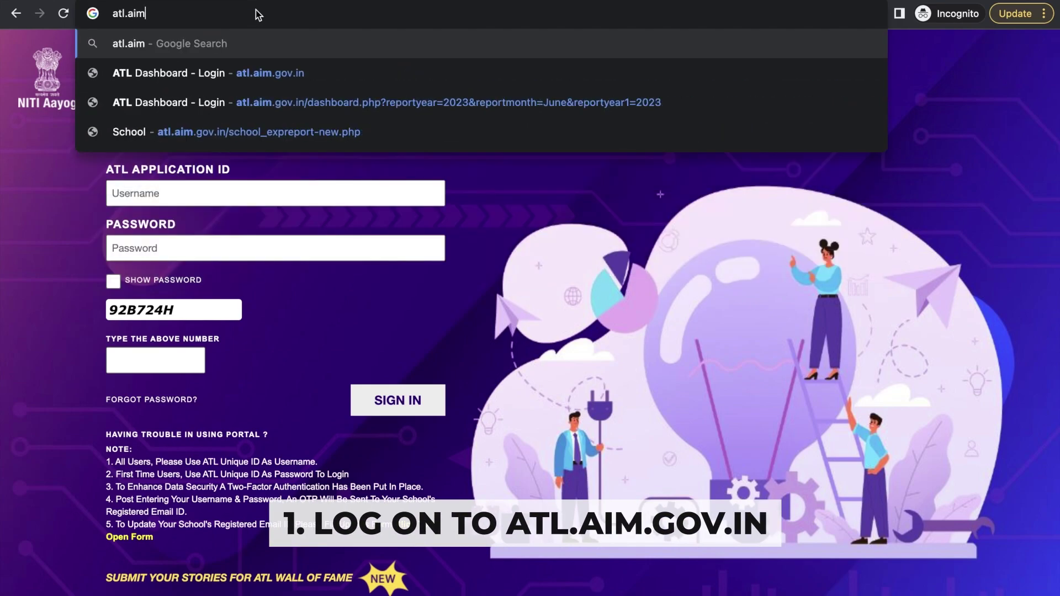
text(.gov.)
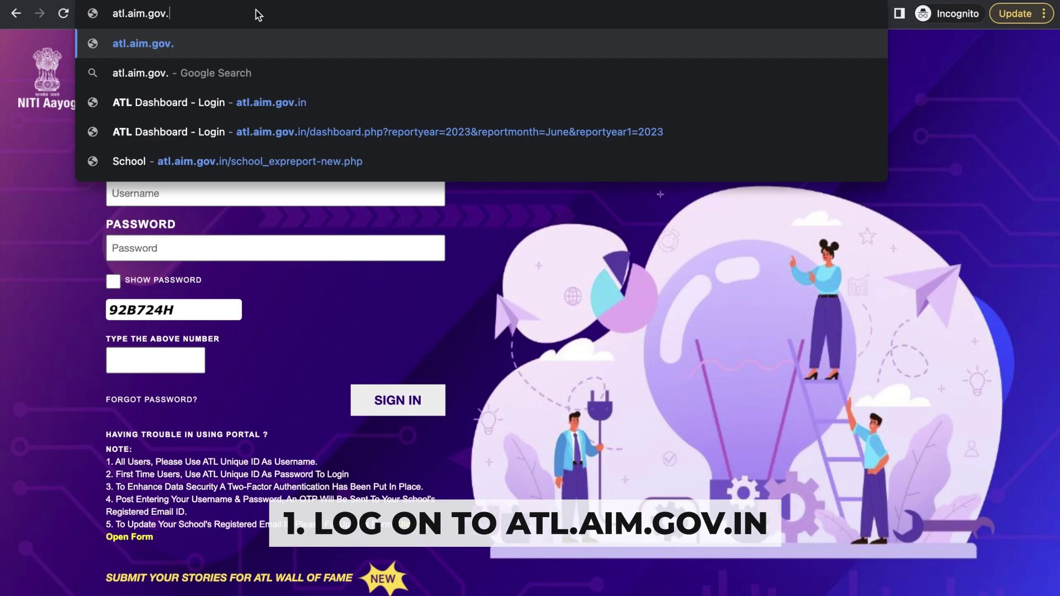
text(in)
key(Return)
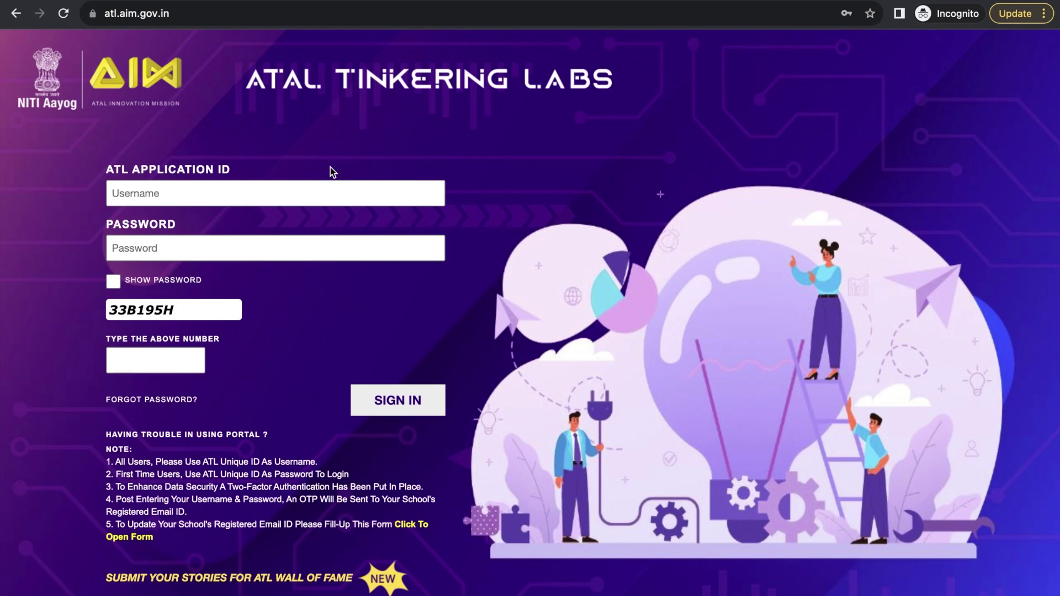
Enter the school's ATL application ID, the account password and the displayed captcha code, then sign in.
click(292, 187)
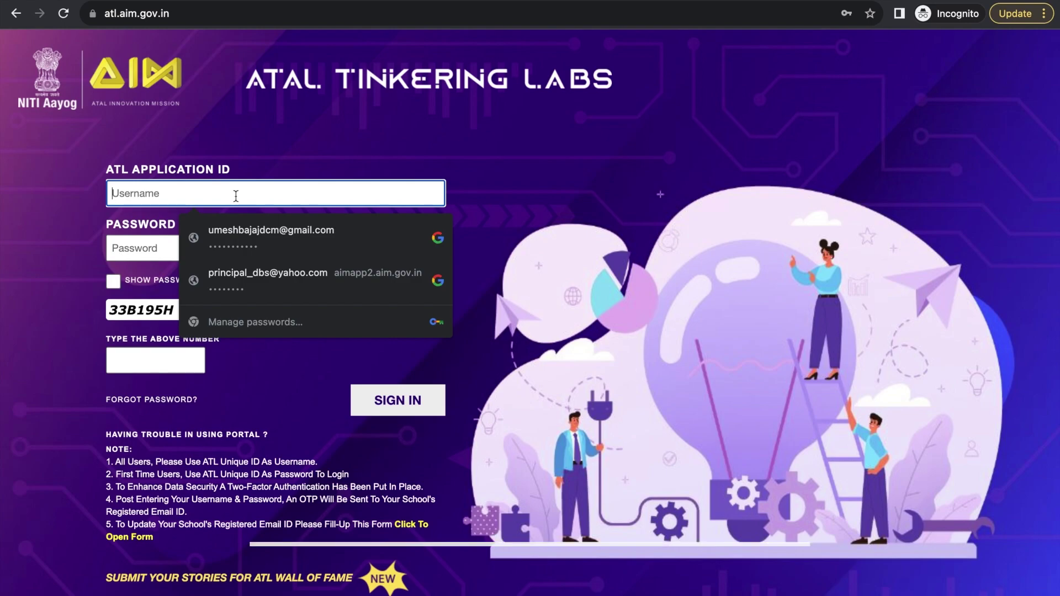
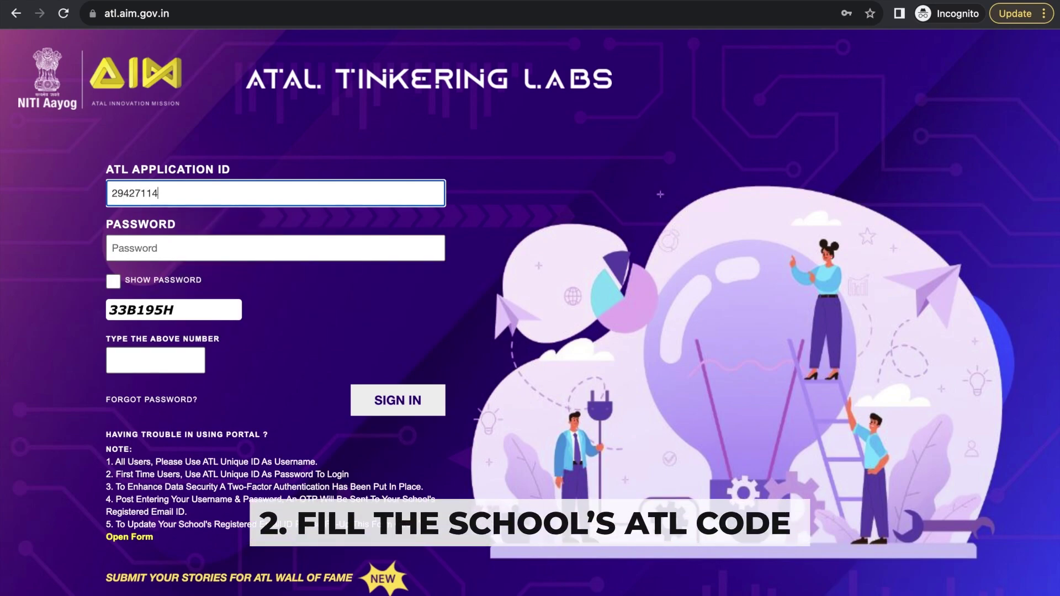
click(274, 248)
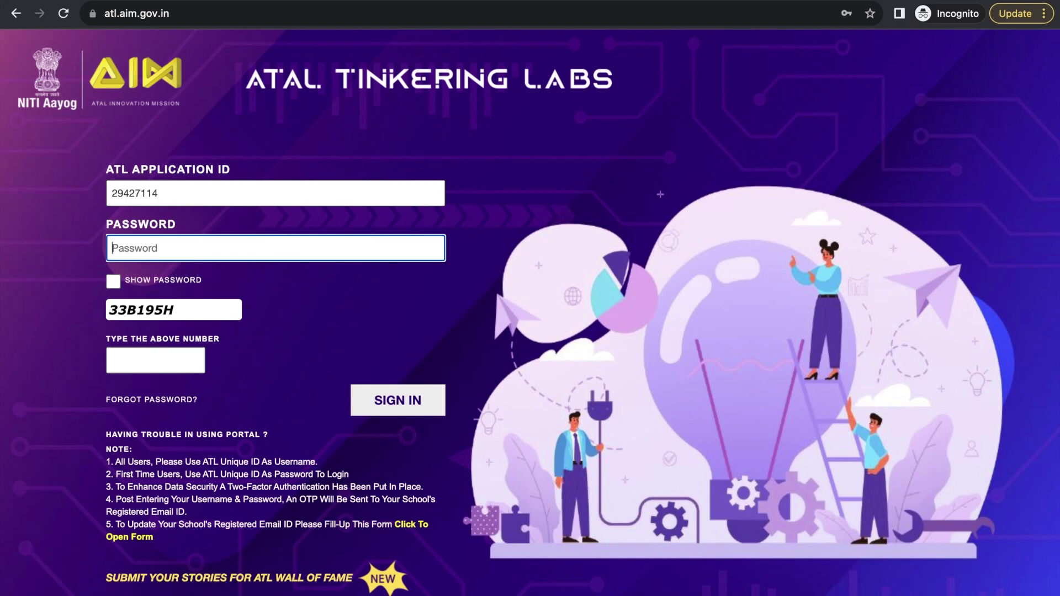
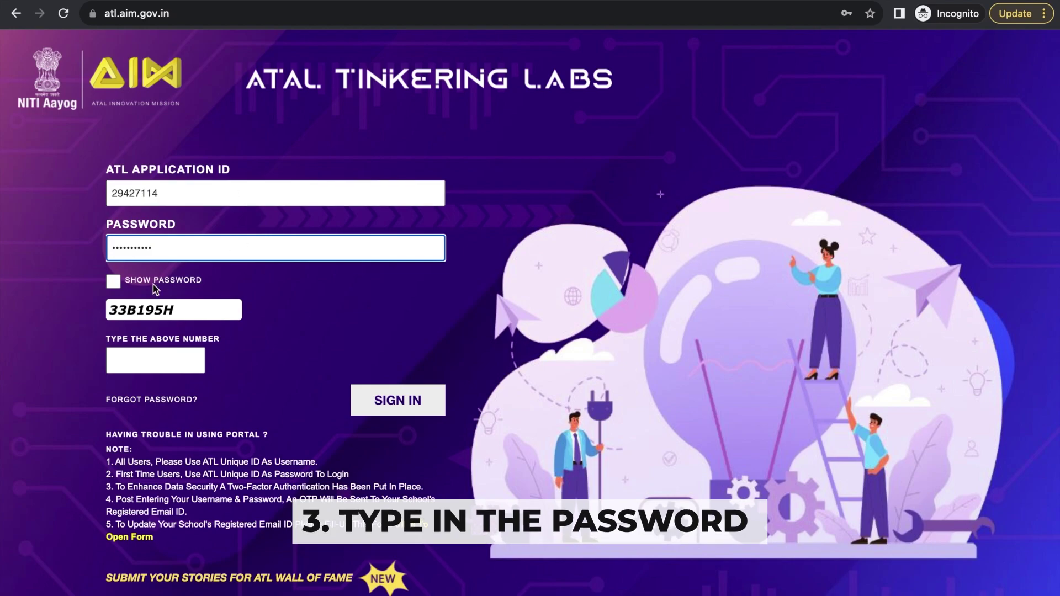
click(135, 358)
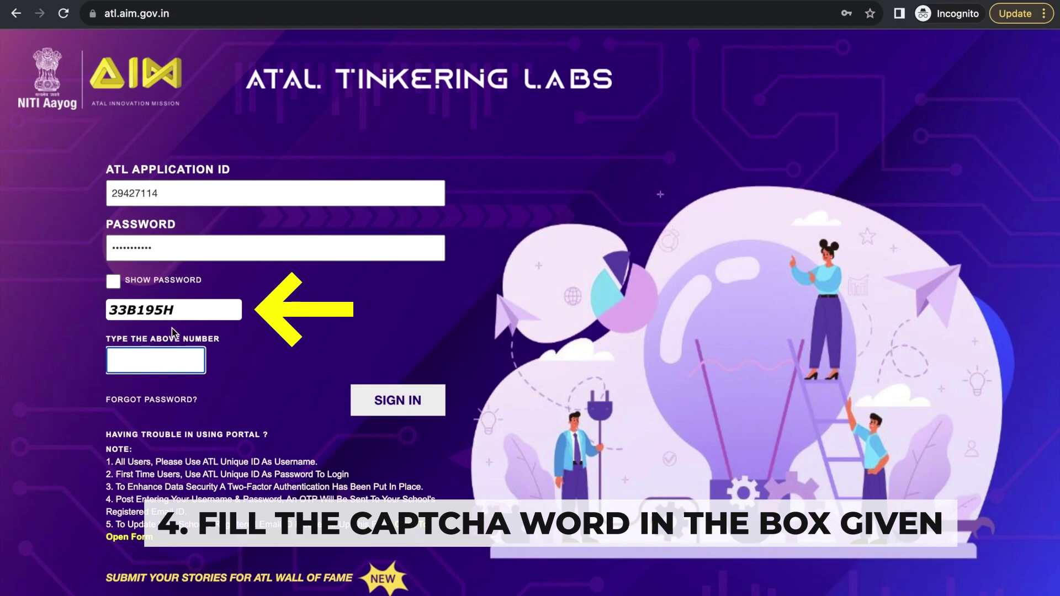
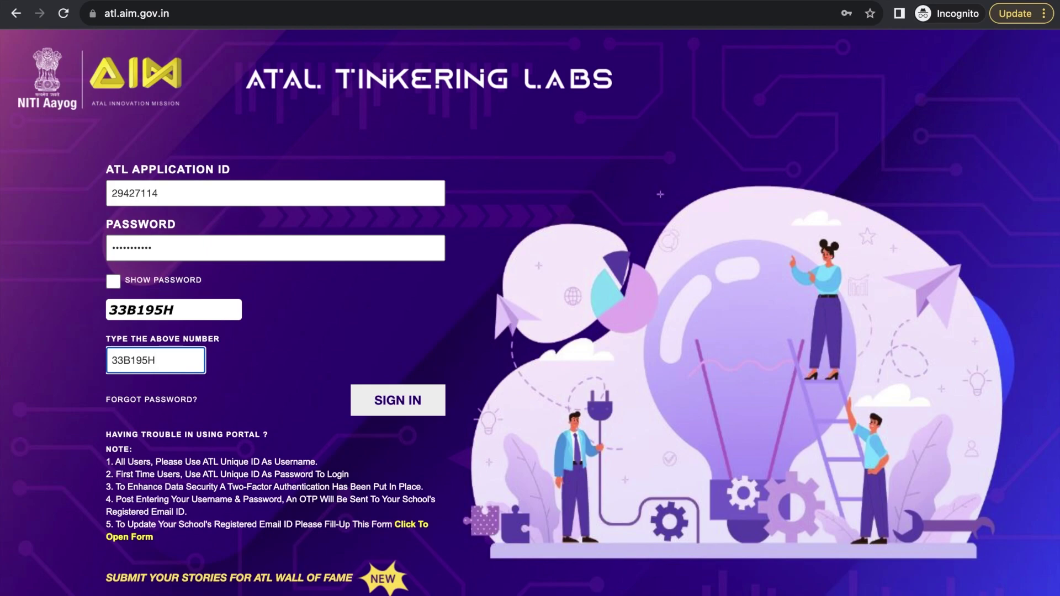
click(391, 408)
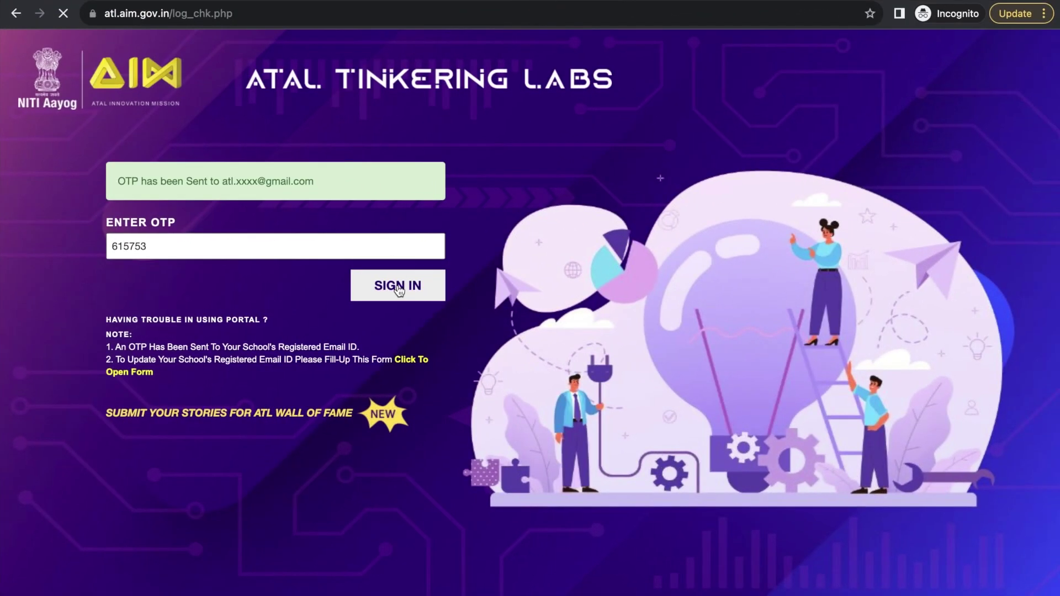
Confirm the OTP sign-in and open the Submit Report monthly form.
click(398, 288)
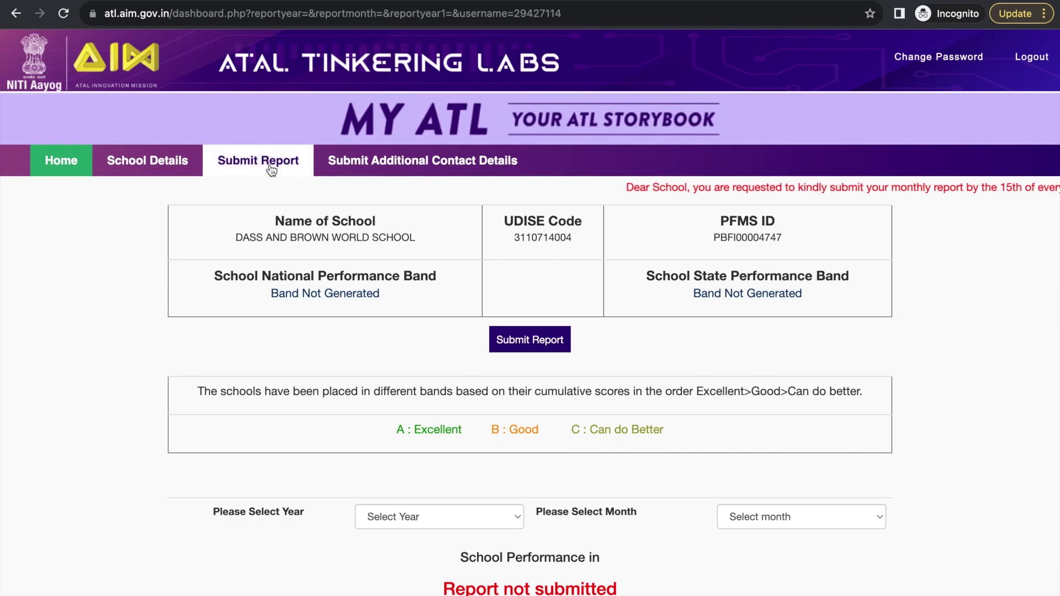
click(271, 171)
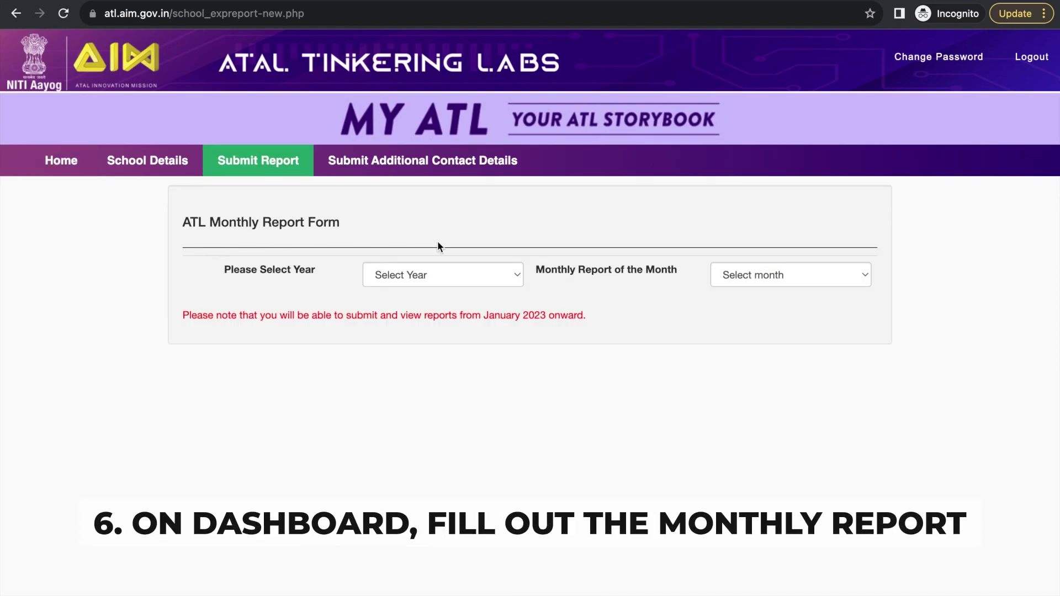
Choose year 2023 and month March, then review the loaded activity and innovation fields.
click(509, 274)
click(473, 293)
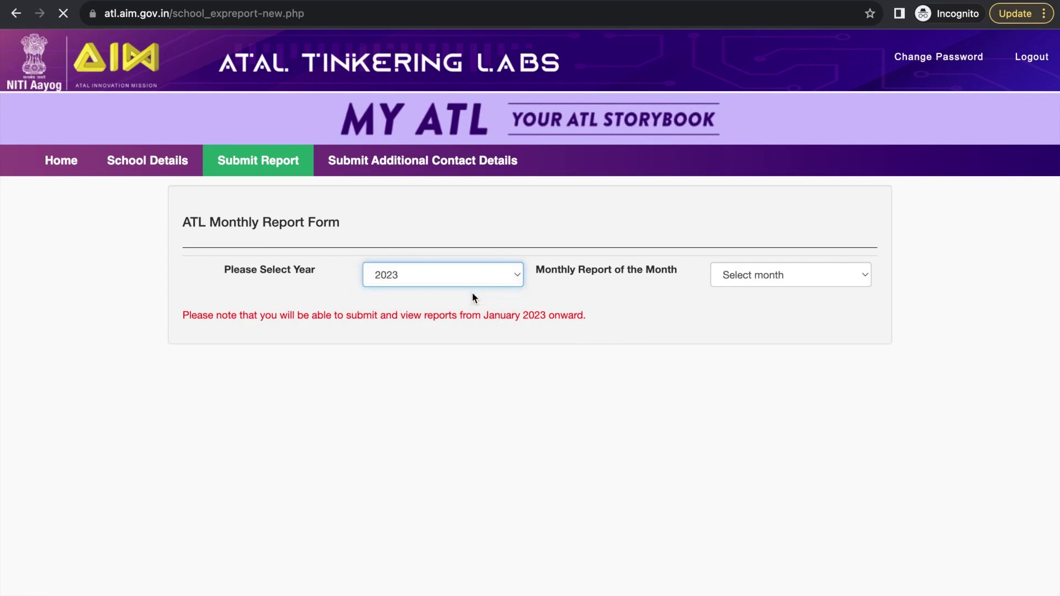
click(854, 276)
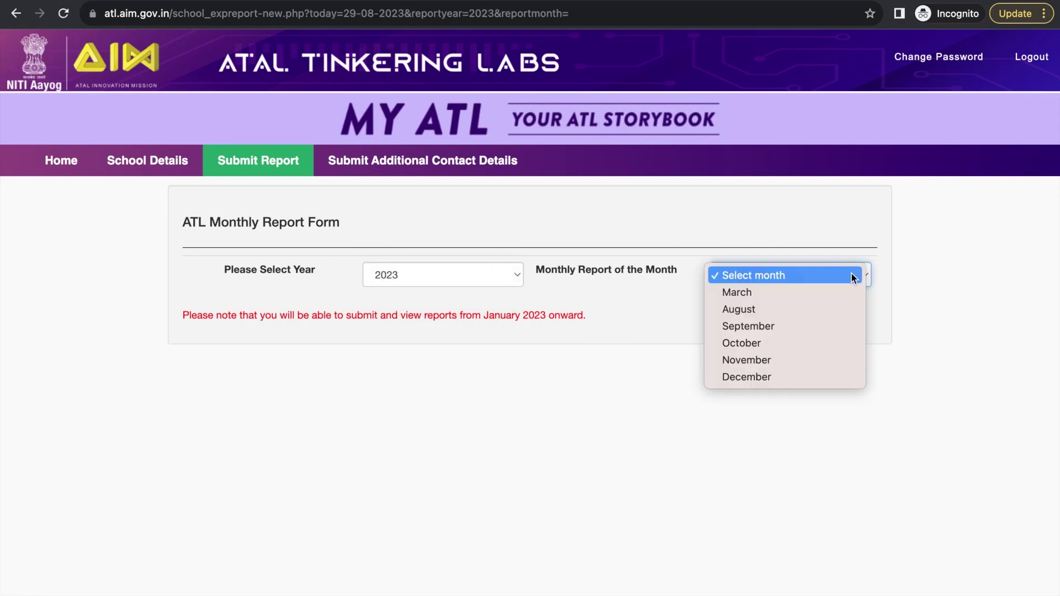
click(812, 297)
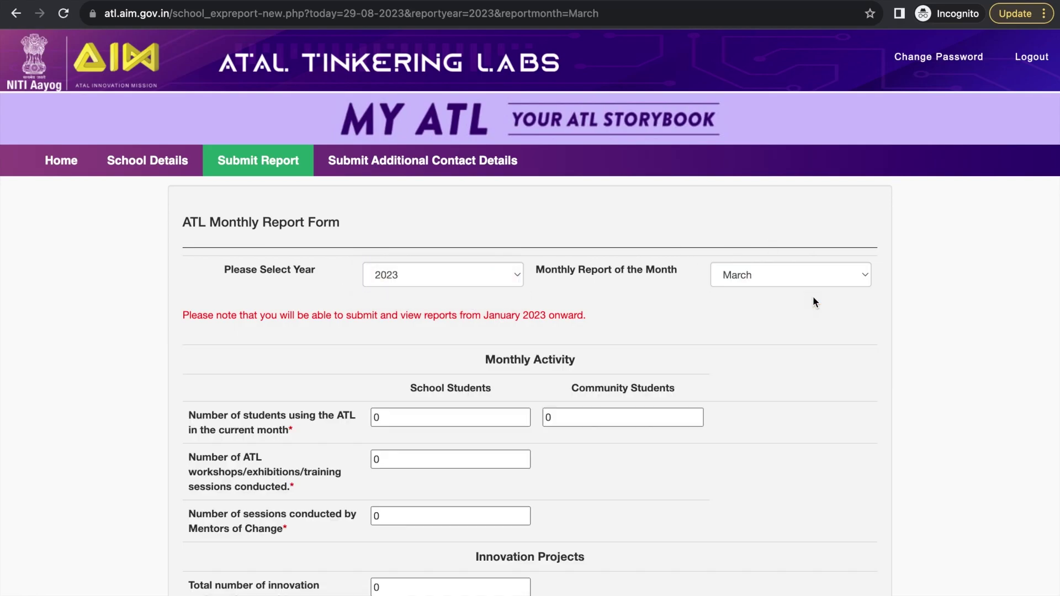
scroll(629, 422, down, 2)
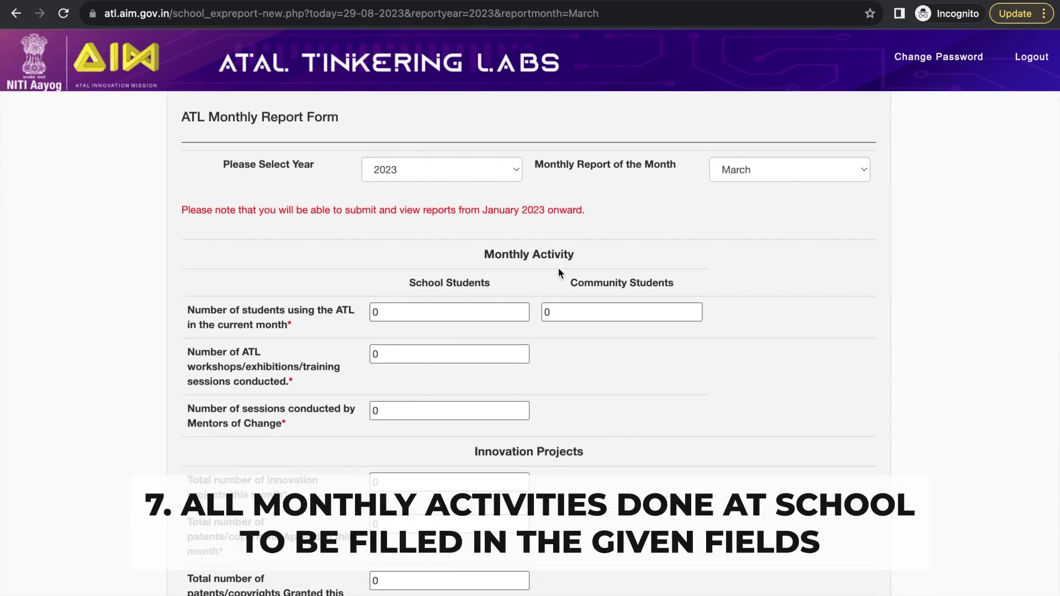
scroll(558, 267, down, 5)
scroll(558, 267, down, 5)
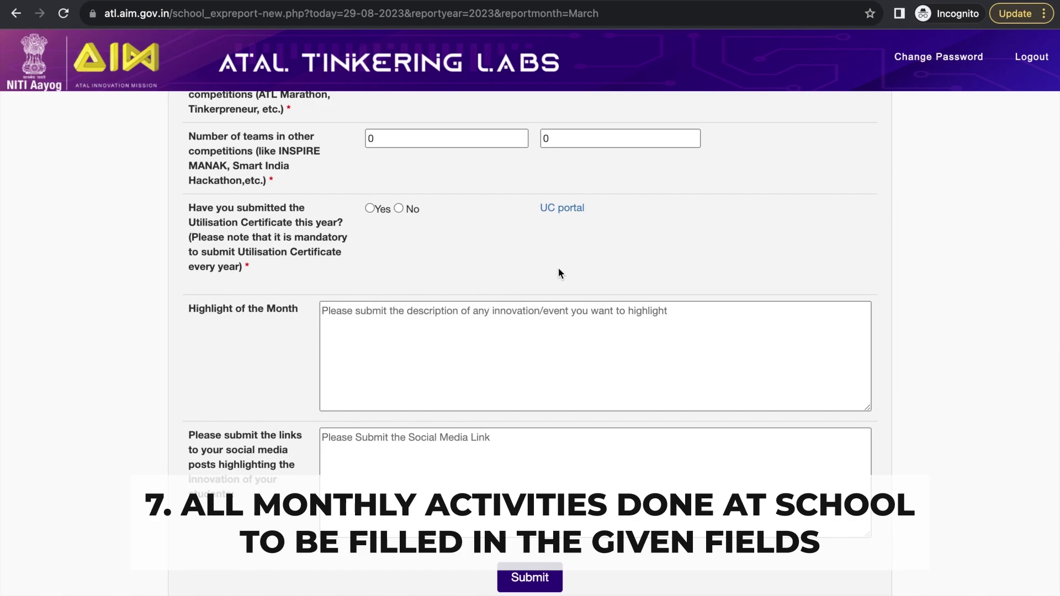
scroll(558, 267, up, 4)
scroll(558, 273, up, 5)
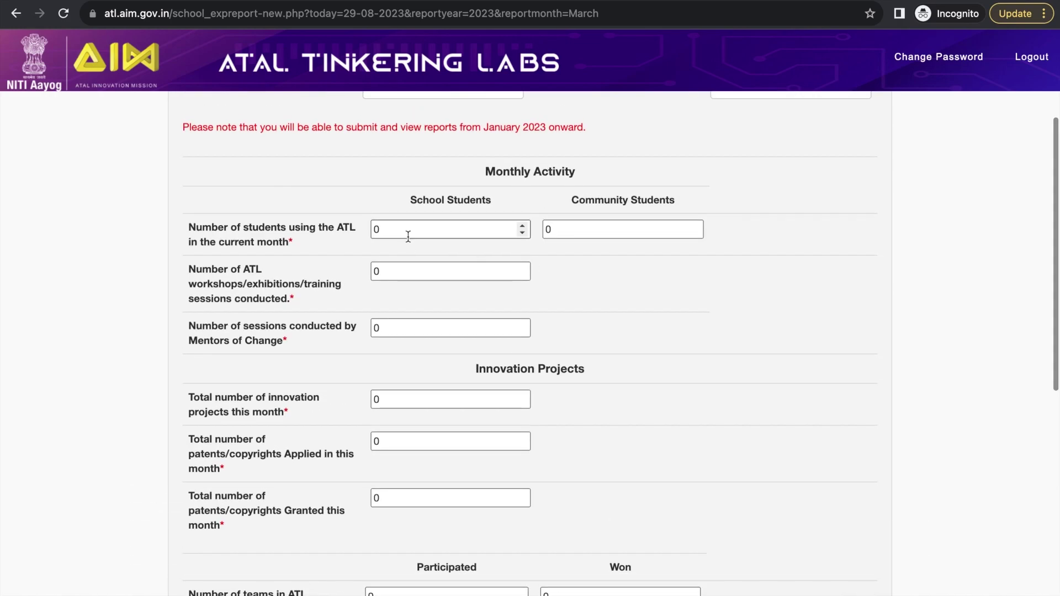
click(412, 232)
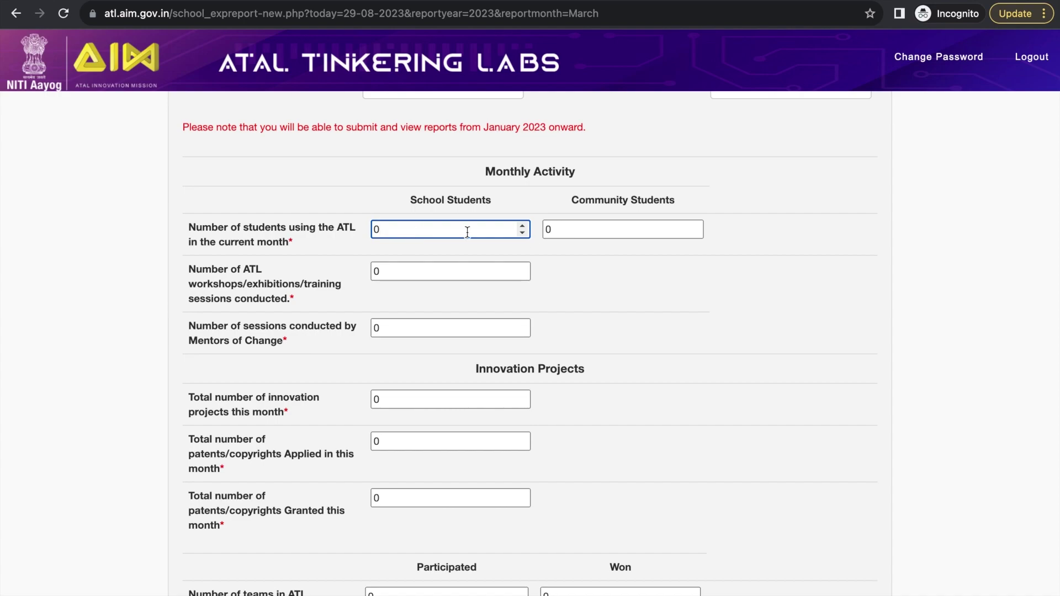
click(593, 227)
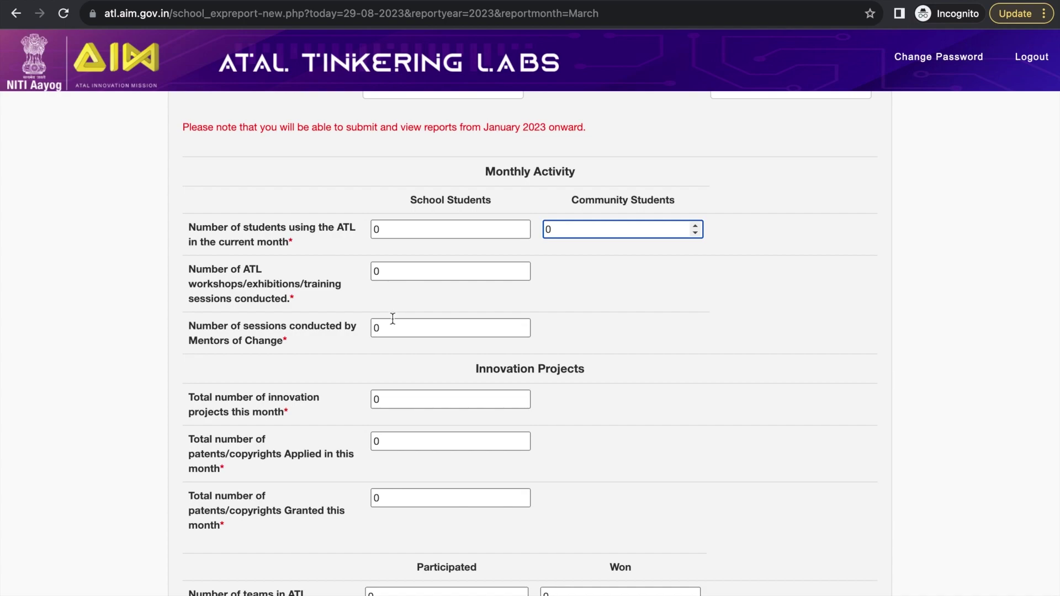
scroll(392, 320, down, 2)
scroll(393, 320, down, 1)
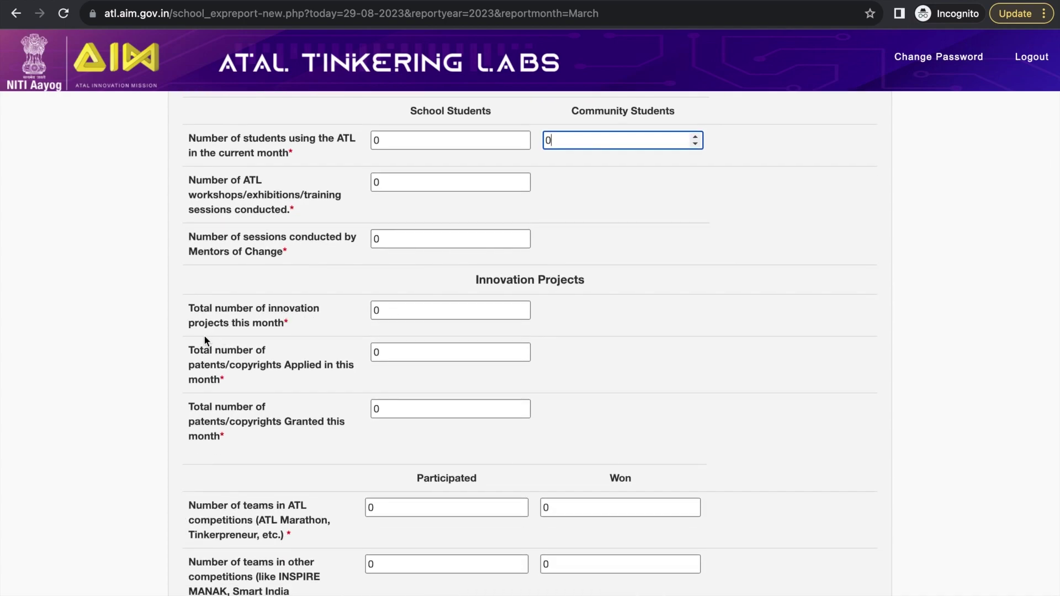
click(404, 311)
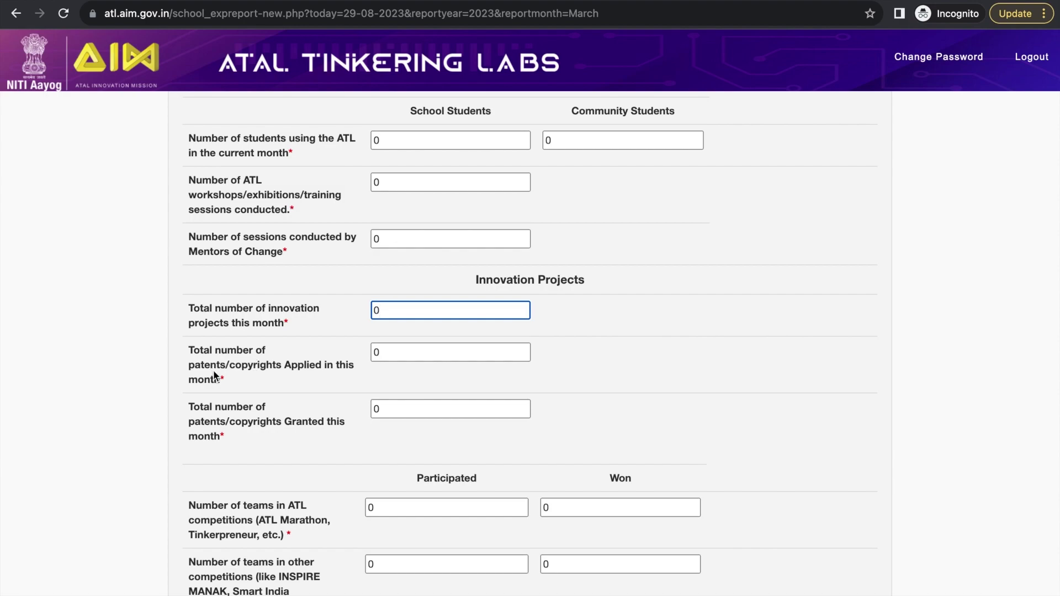
scroll(214, 376, down, 1)
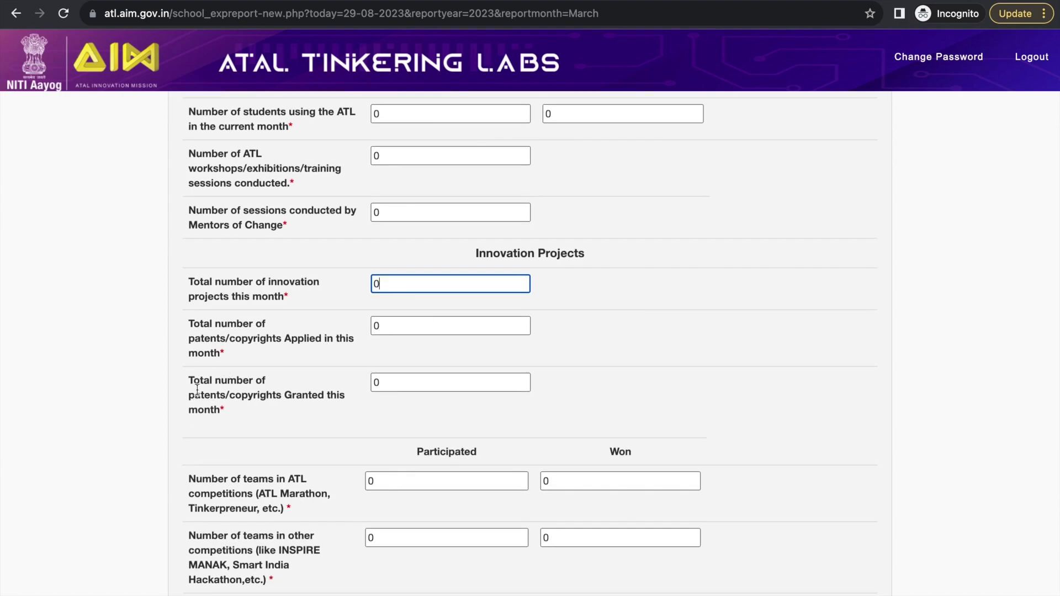
click(397, 385)
scroll(425, 447, down, 2)
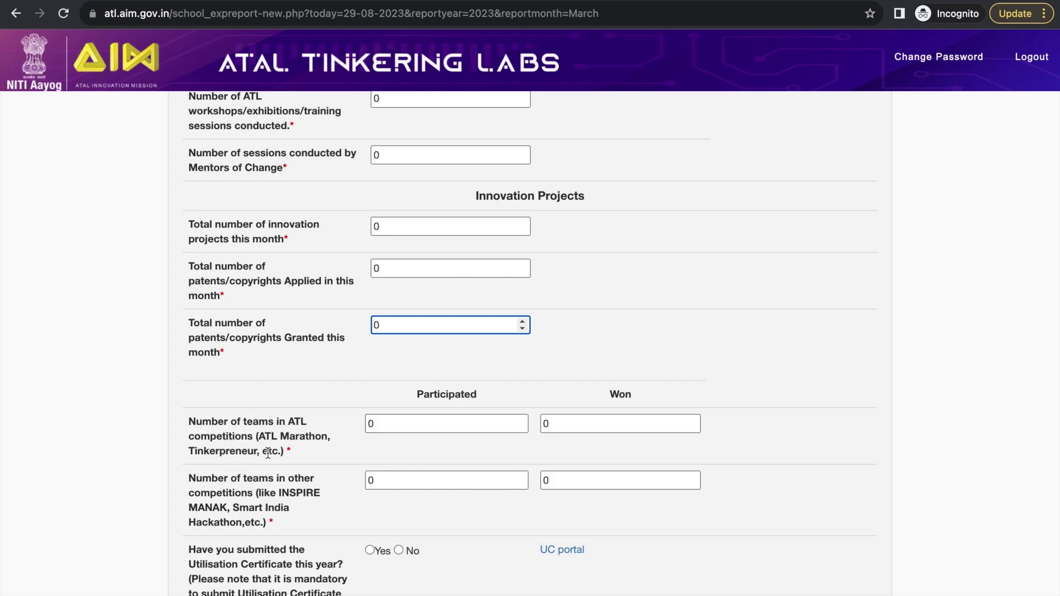
click(404, 424)
click(581, 420)
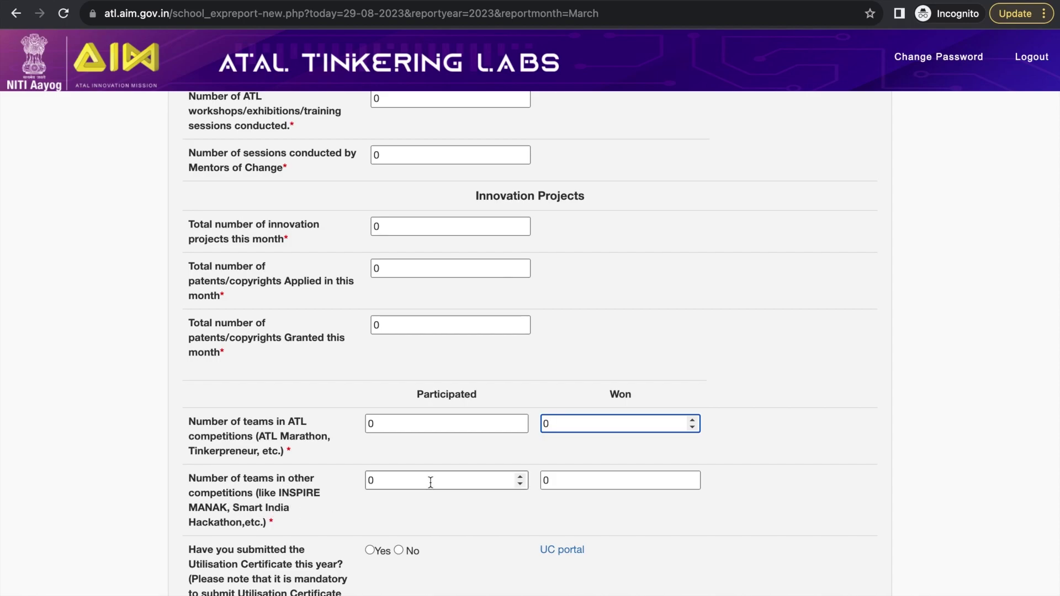
scroll(430, 482, down, 1)
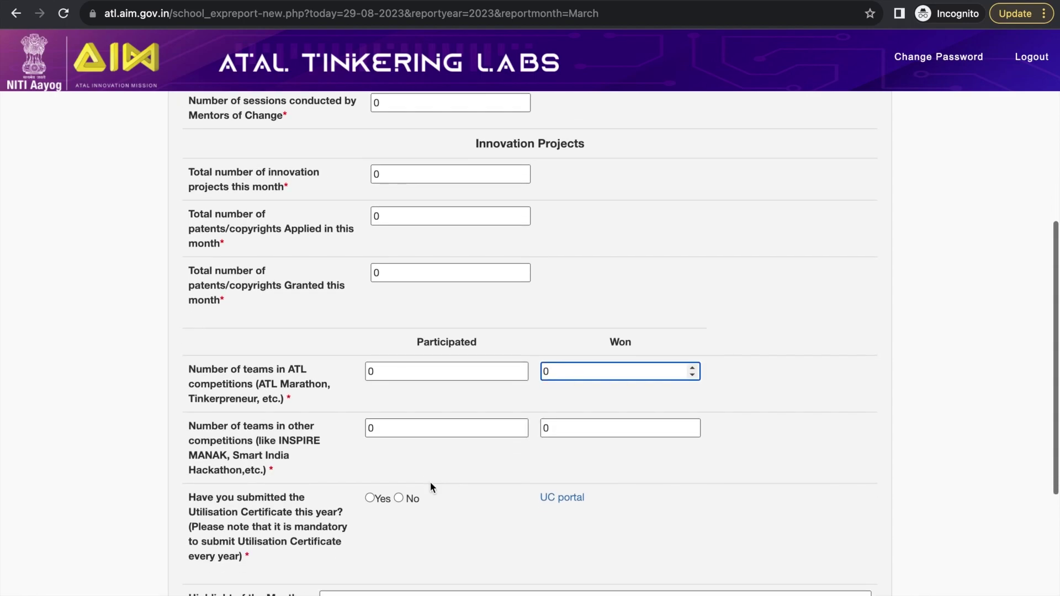
click(459, 429)
click(589, 426)
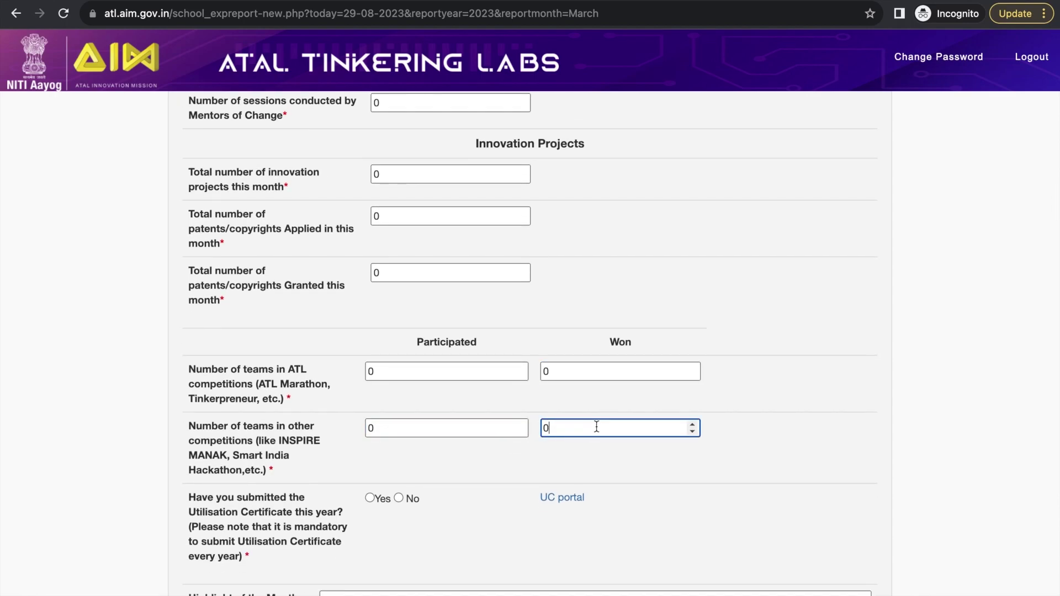
scroll(594, 427, down, 2)
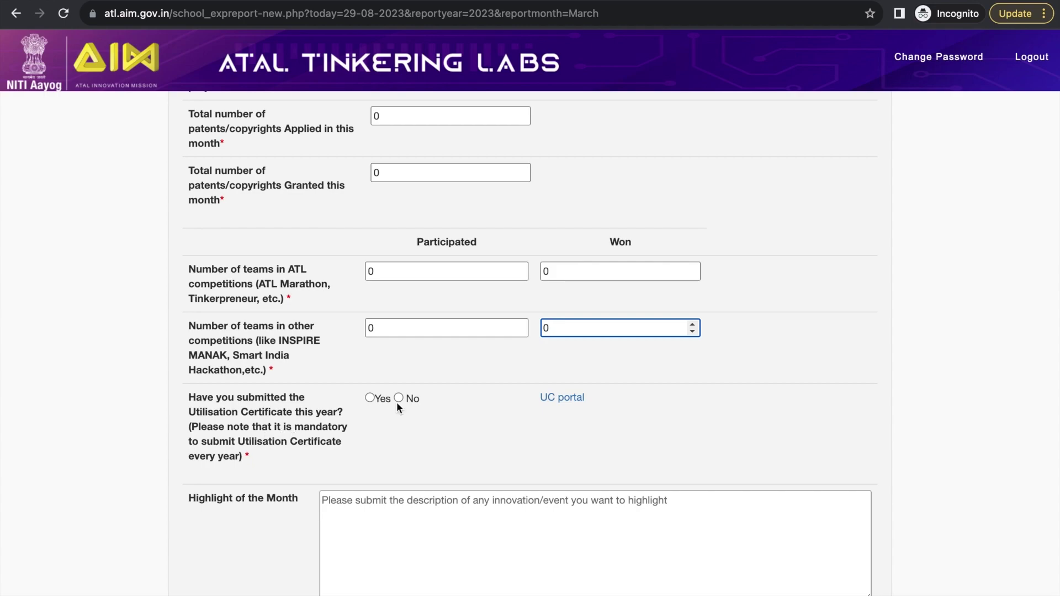
scroll(385, 472, down, 3)
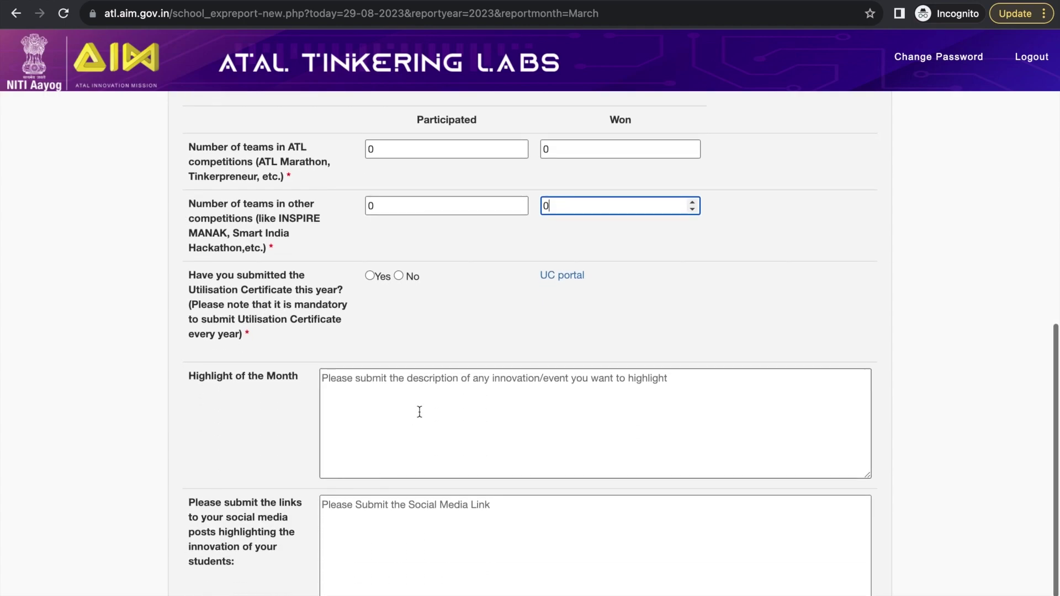
click(420, 412)
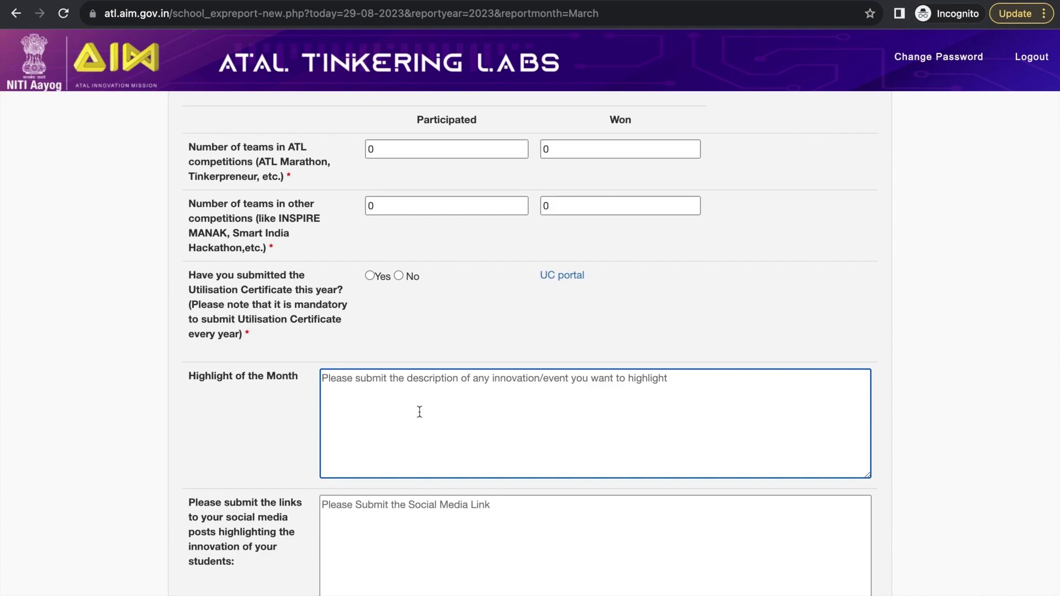
scroll(419, 412, down, 2)
click(424, 446)
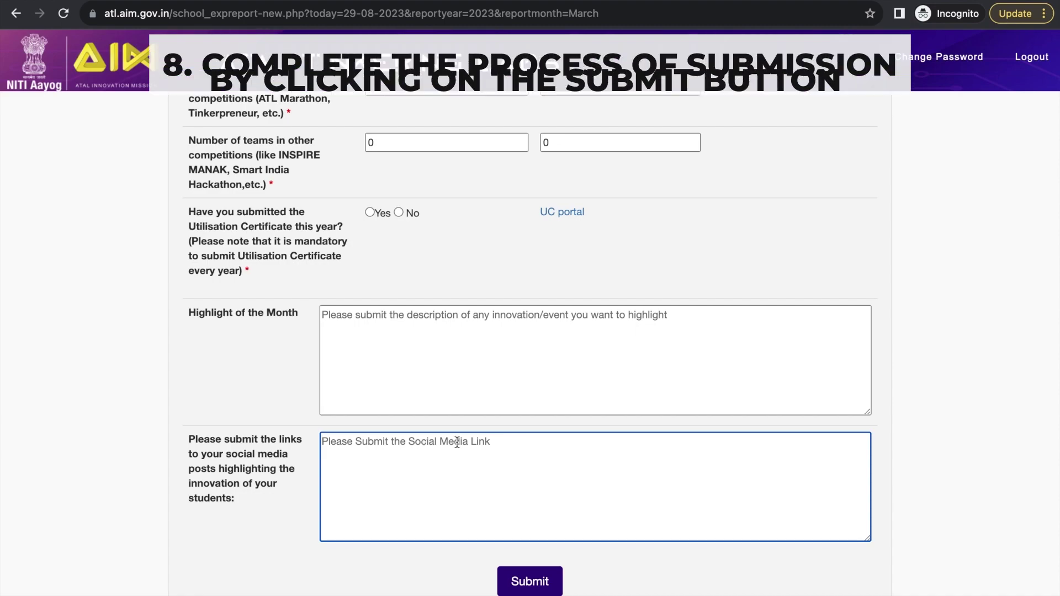
Submit the March 2023 monthly report from the bottom of the form.
scroll(585, 464, down, 1)
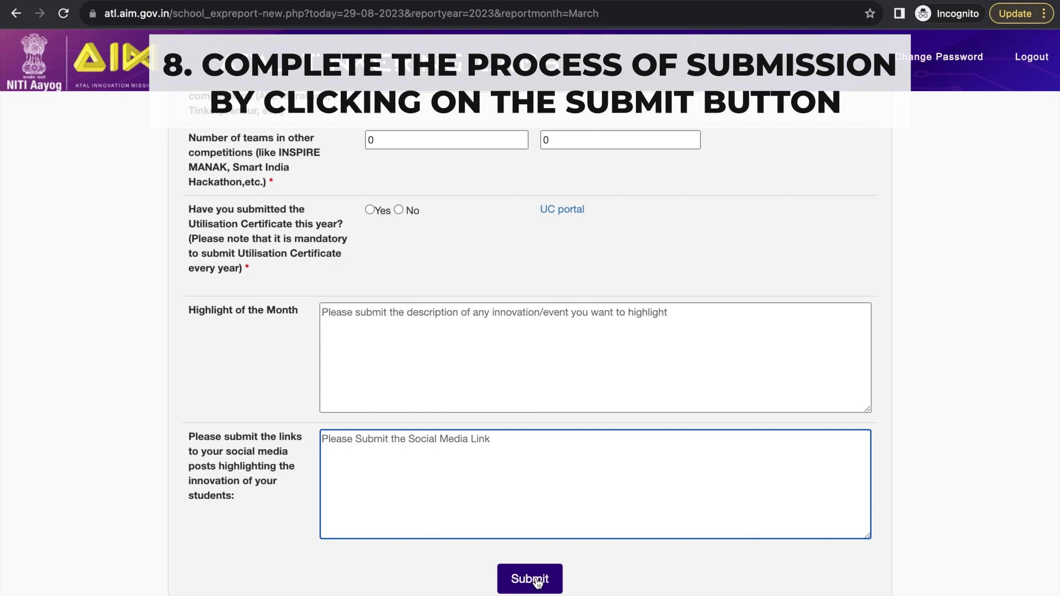
click(529, 579)
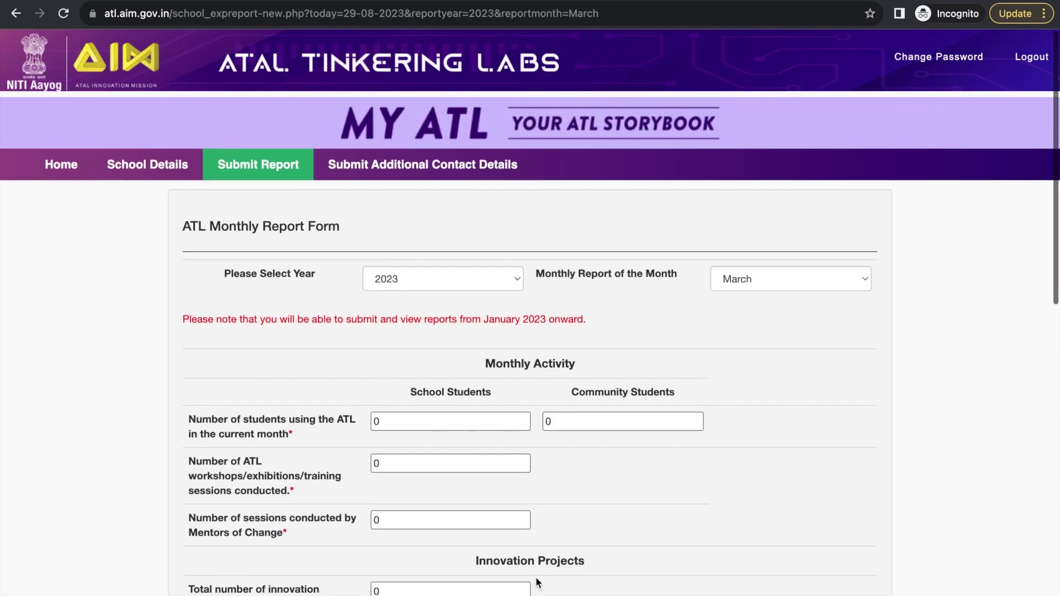